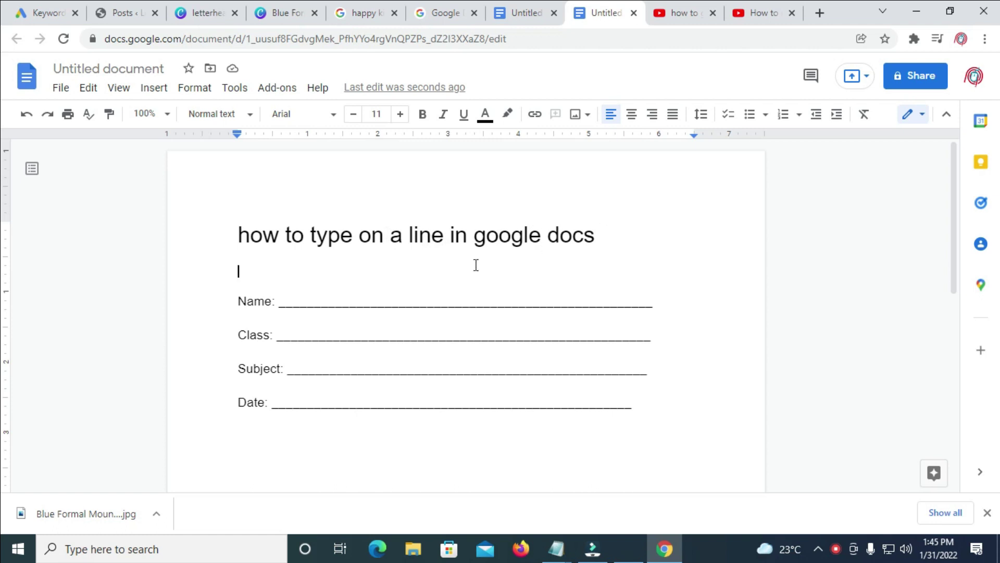
# Replace the underscores after 'Name:' with the typed YouTube channel name
pyautogui.click(262, 297)
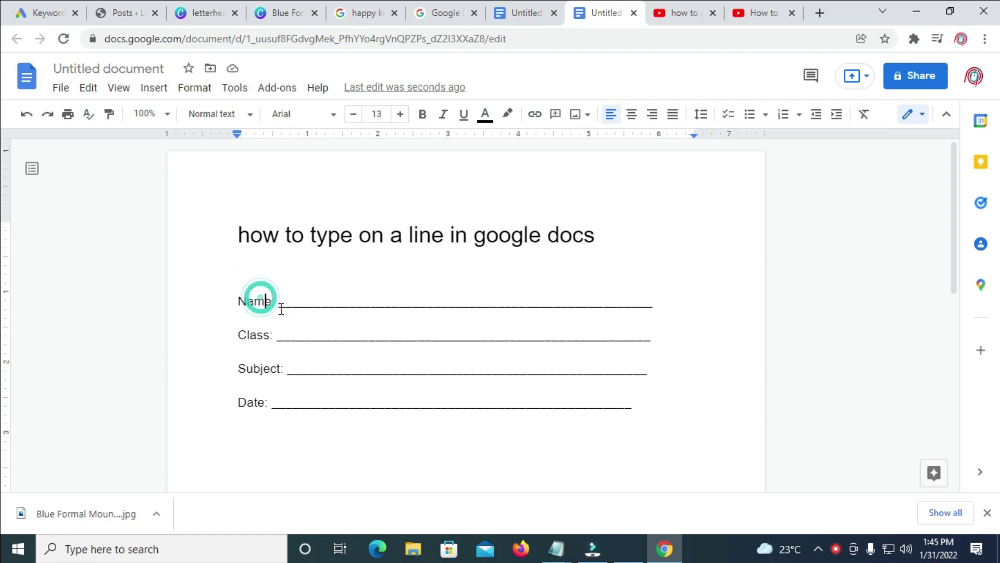
pyautogui.click(314, 333)
pyautogui.click(324, 375)
pyautogui.click(330, 402)
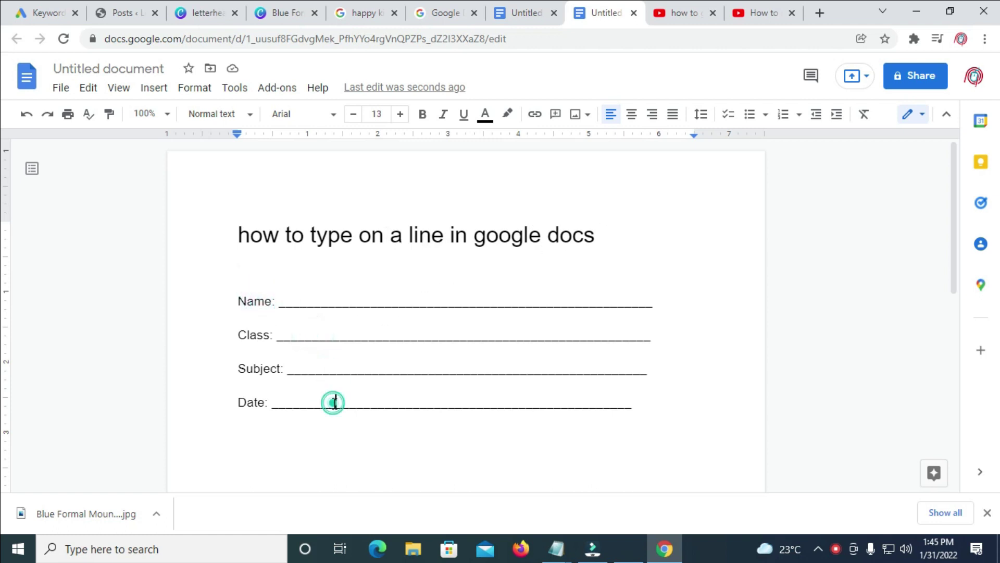
pyautogui.click(346, 306)
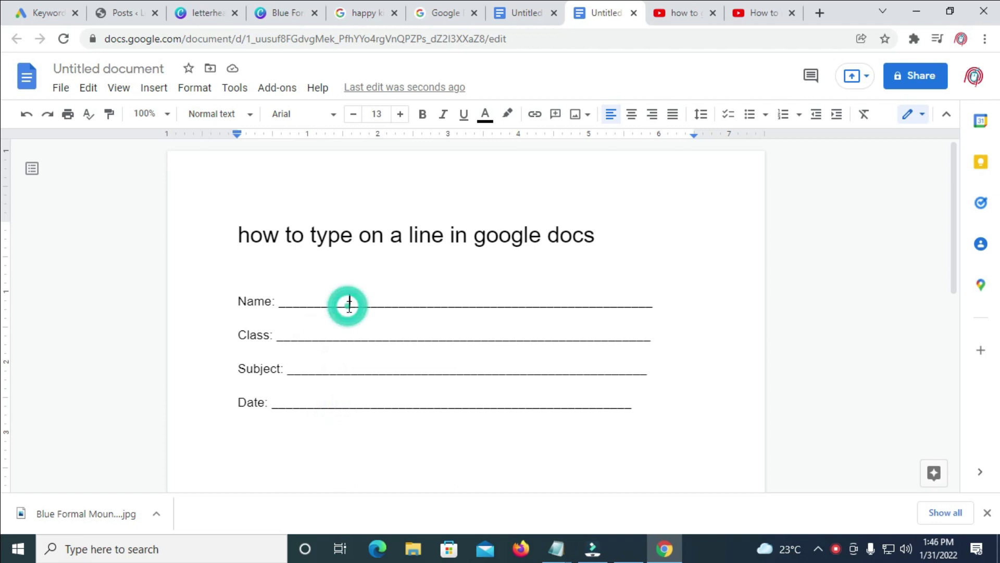
pyautogui.click(339, 286)
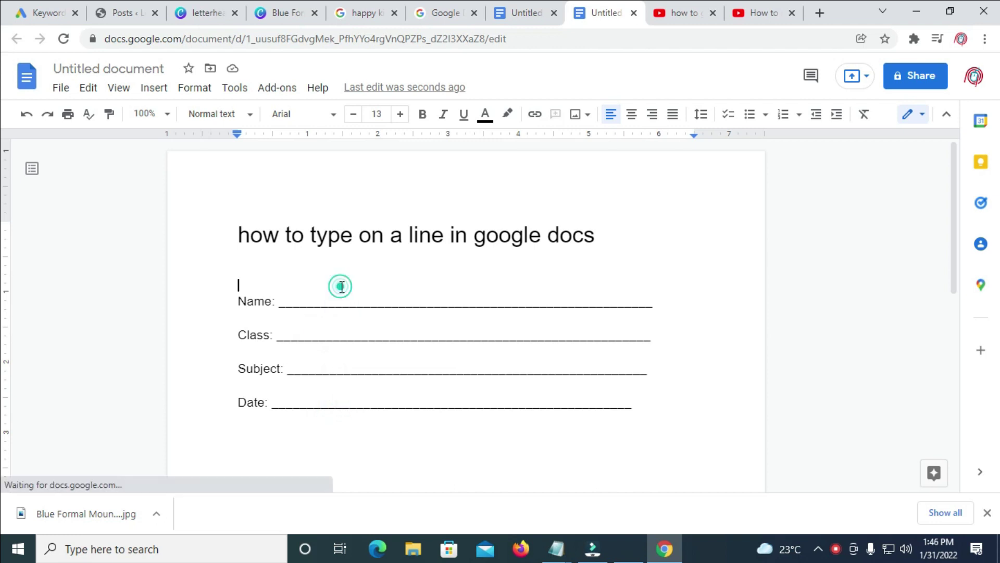
pyautogui.click(314, 304)
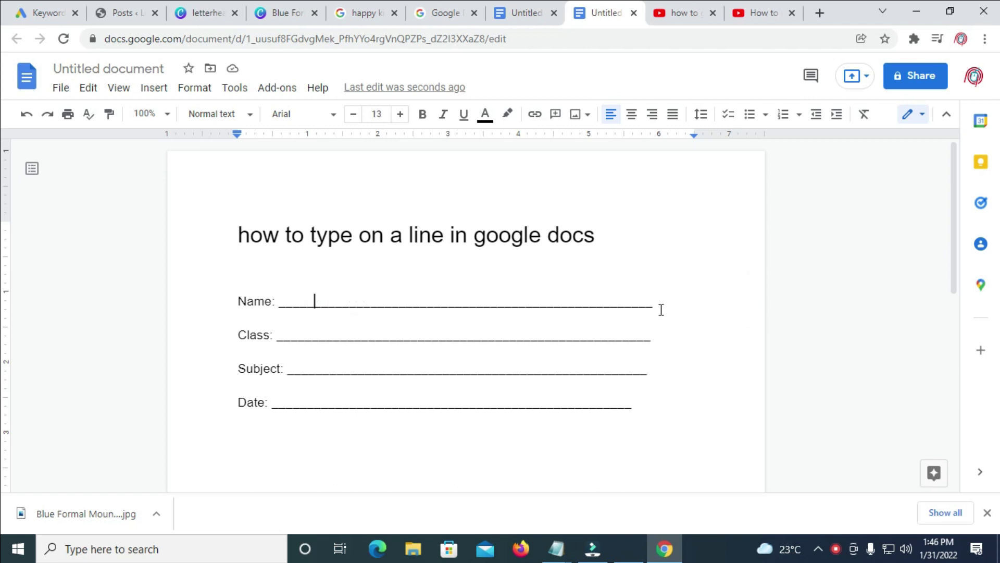
pyautogui.moveTo(659, 308); pyautogui.dragTo(281, 300)
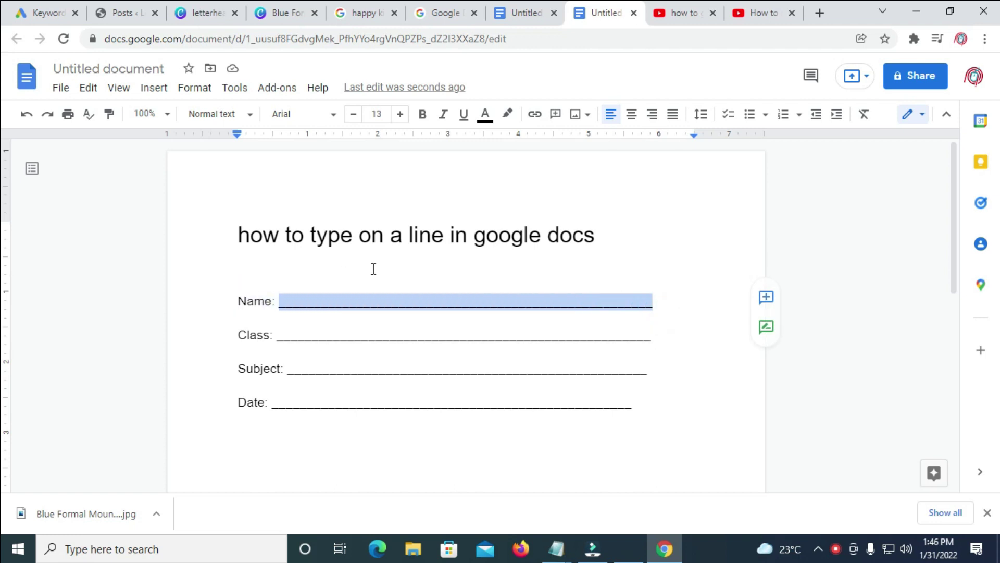
pyautogui.press('BackSpace')
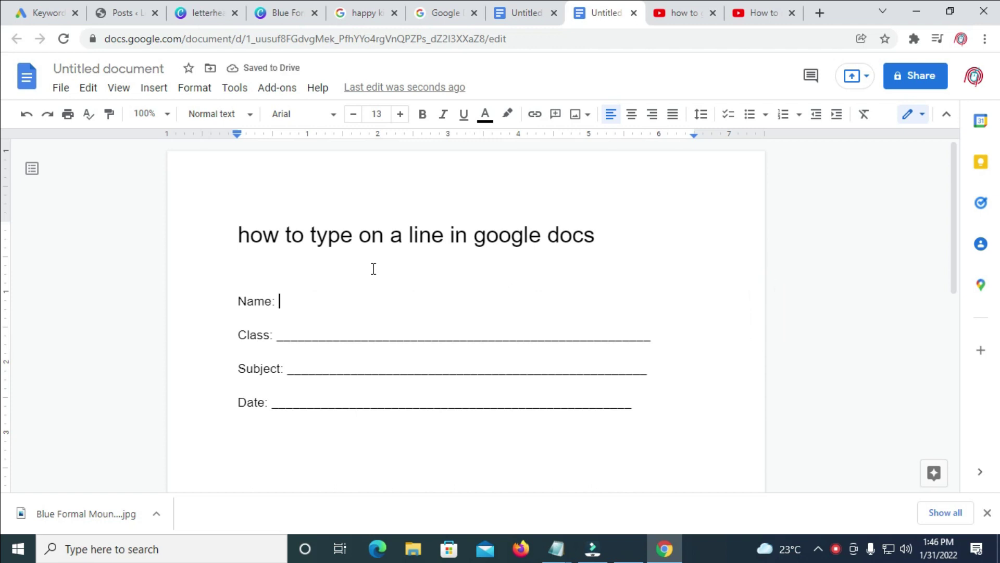
pyautogui.write('YBAL TE')
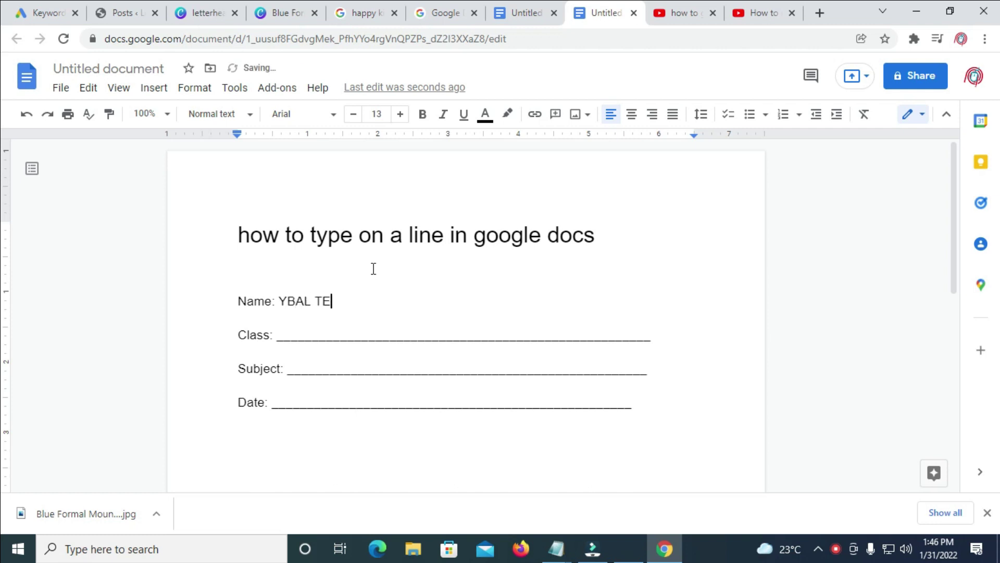
pyautogui.write('CH YOUTUBE CHAN')
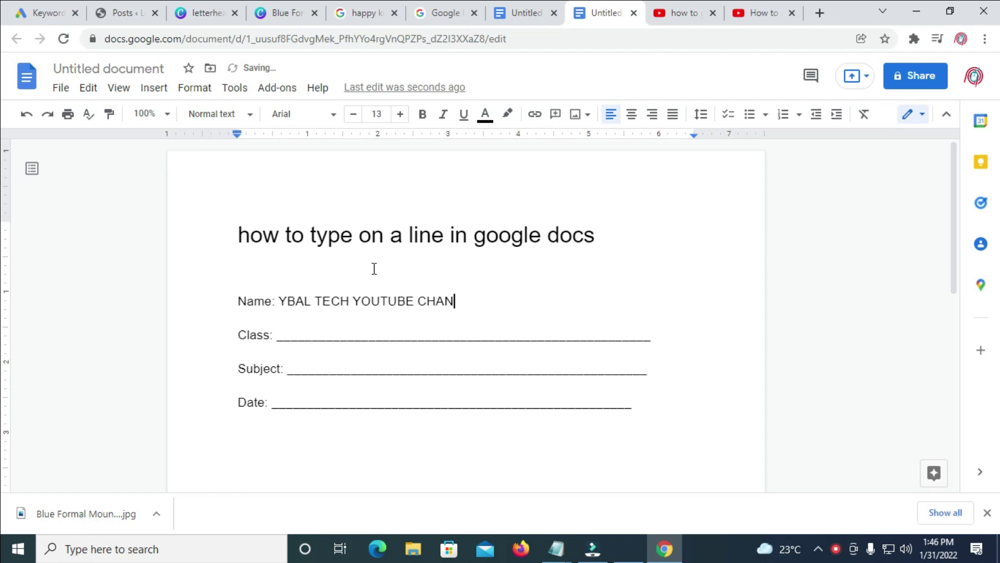
pyautogui.write('NEL')
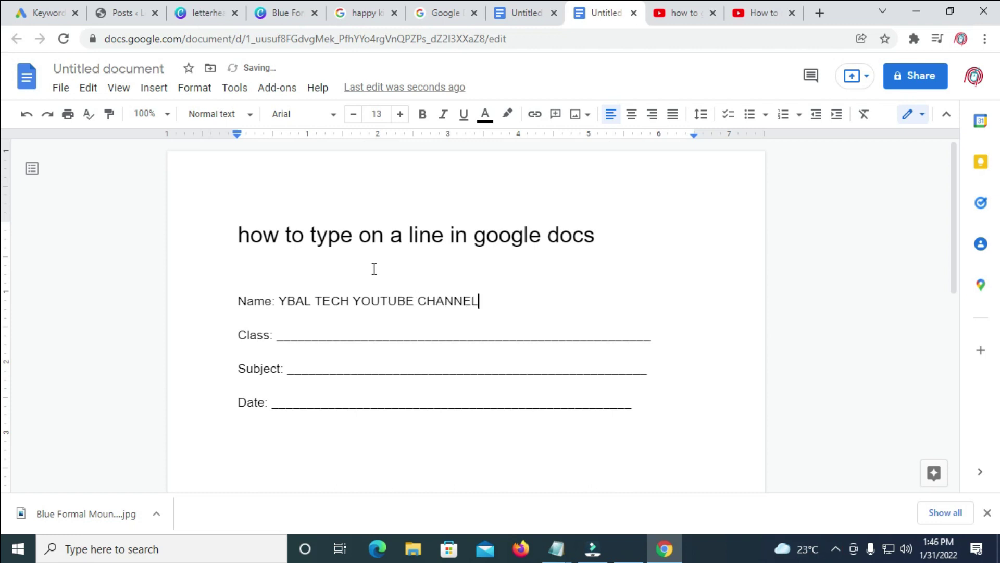
pyautogui.click(282, 302)
# Underline the channel name and trim the trailing underline to match the other form lines
pyautogui.moveTo(281, 302); pyautogui.dragTo(524, 301)
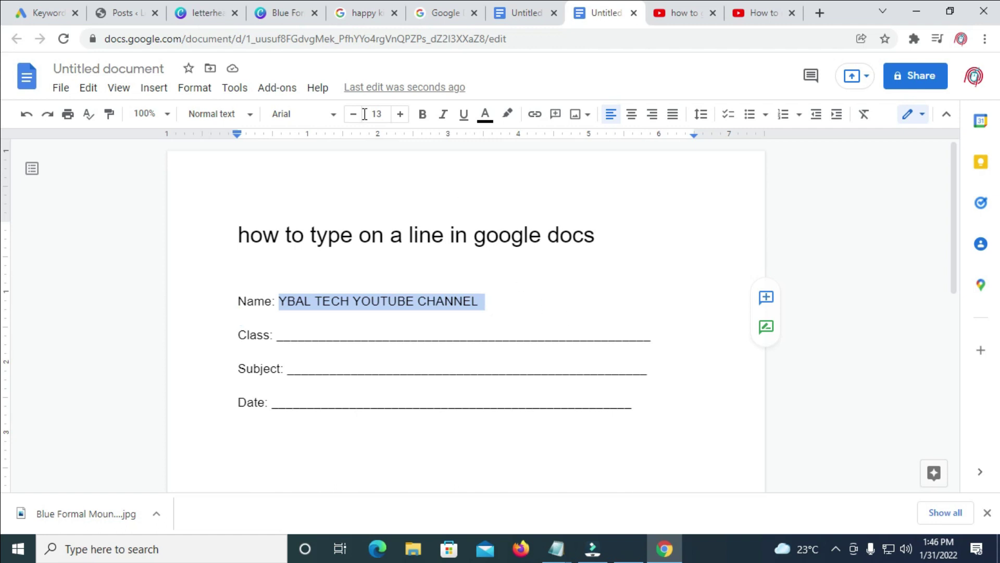
pyautogui.click(463, 116)
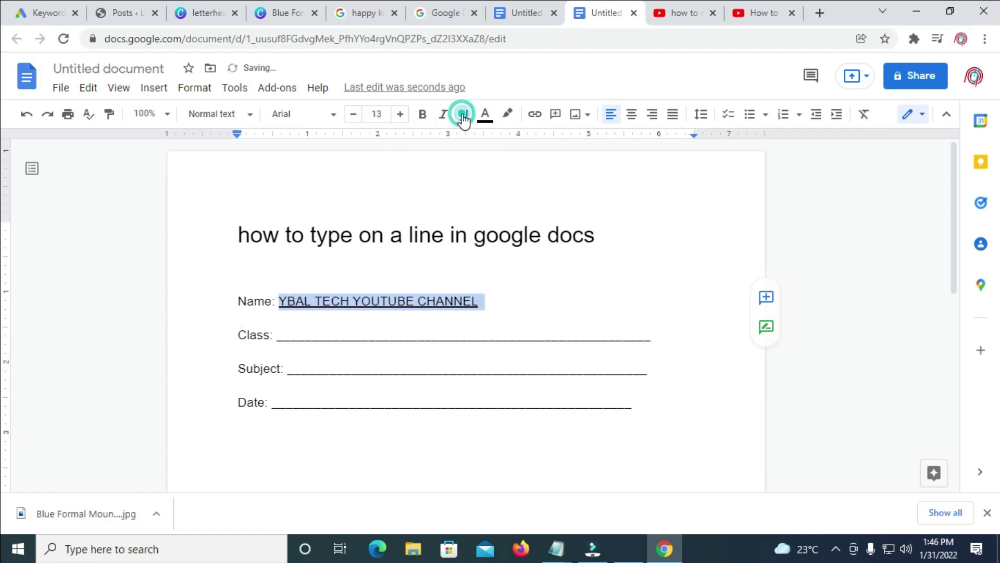
pyautogui.click(503, 293)
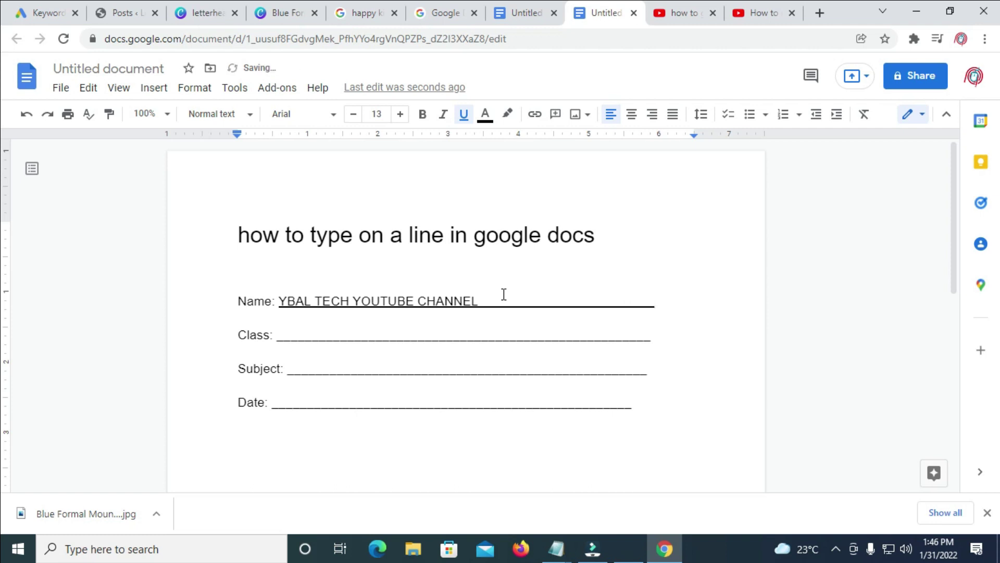
pyautogui.press('BackSpace')
pyautogui.press('BackSpace')
pyautogui.click(544, 337)
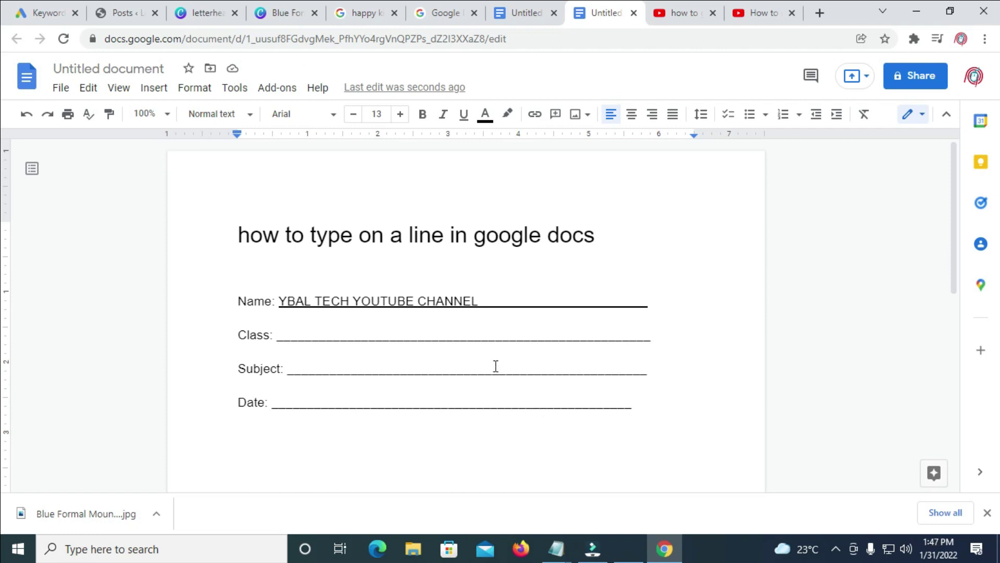
# Insert a new blank drawing at a spot between the Name and Class lines
pyautogui.click(340, 329)
pyautogui.click(321, 319)
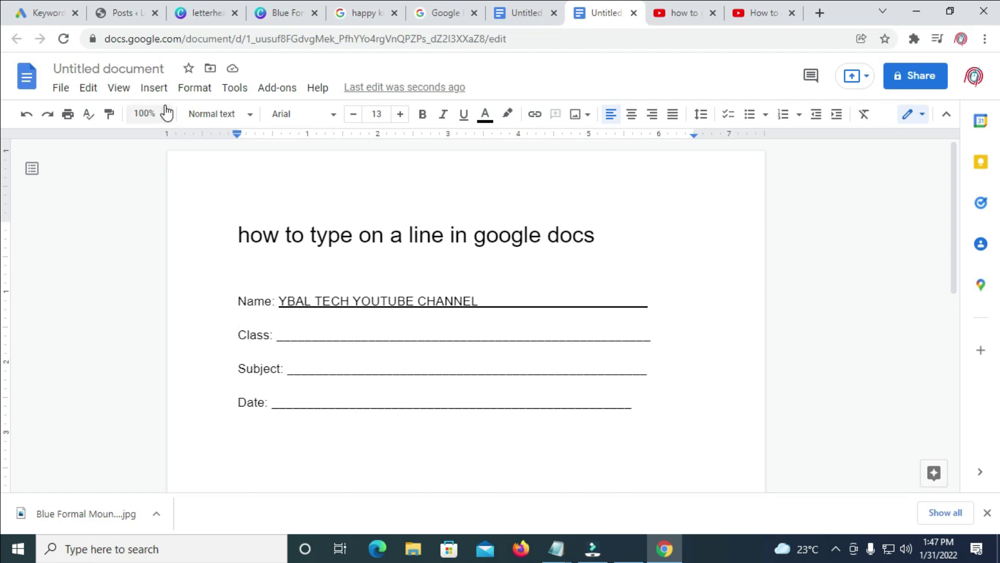
pyautogui.click(158, 90)
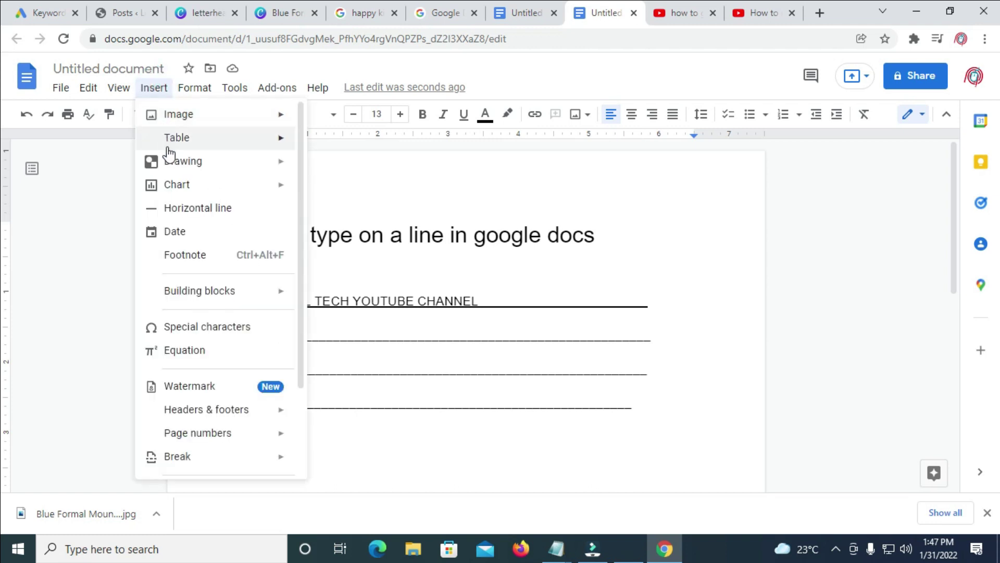
pyautogui.moveTo(172, 170)
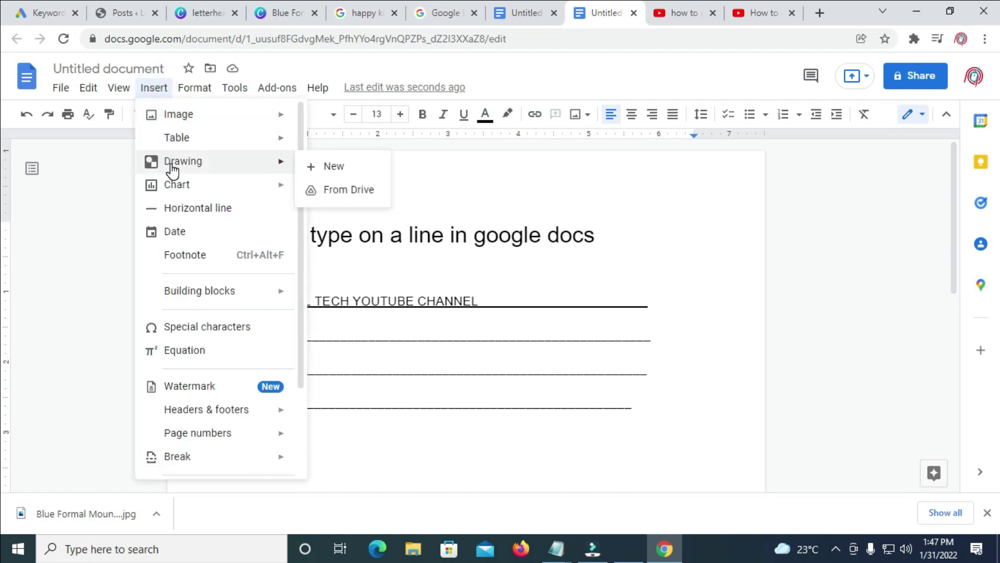
pyautogui.click(336, 166)
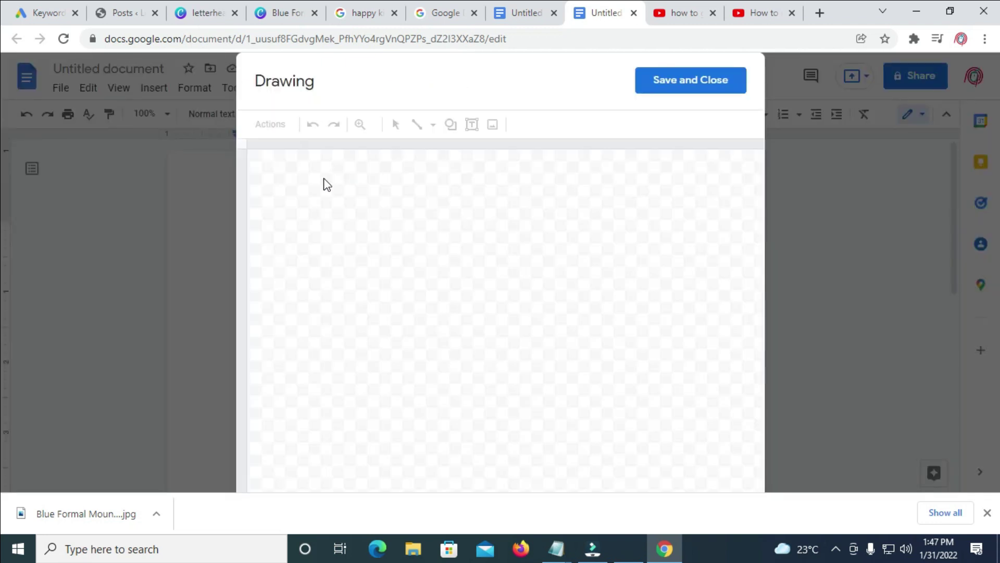
# Draw a wide text box on the canvas reading 'MATHEMATICS , ECONOMICS', fixing the typos
pyautogui.click(472, 126)
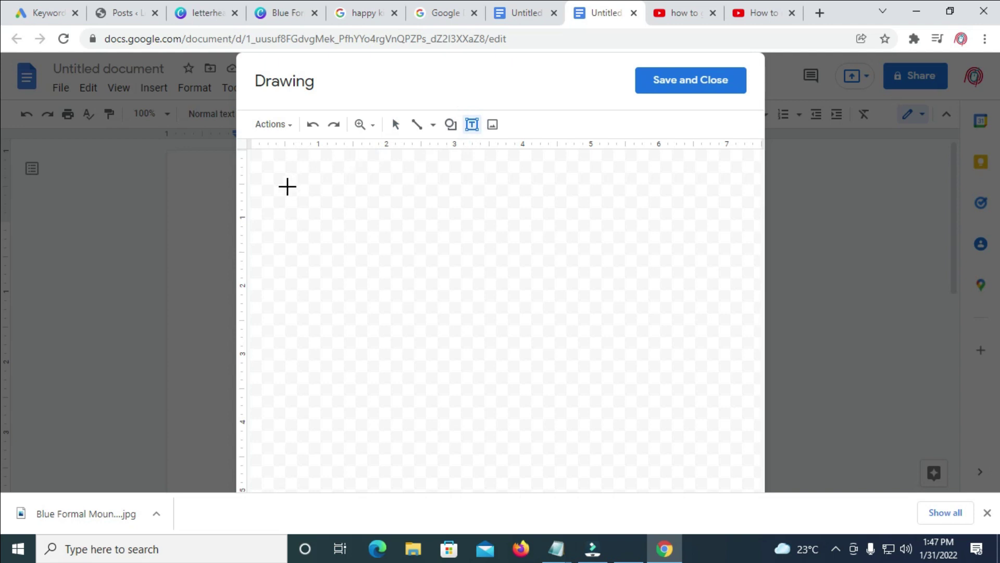
pyautogui.moveTo(286, 186)
pyautogui.mouseDown()
pyautogui.moveTo(392, 227)
pyautogui.moveTo(498, 234)
pyautogui.moveTo(650, 223)
pyautogui.mouseUp()
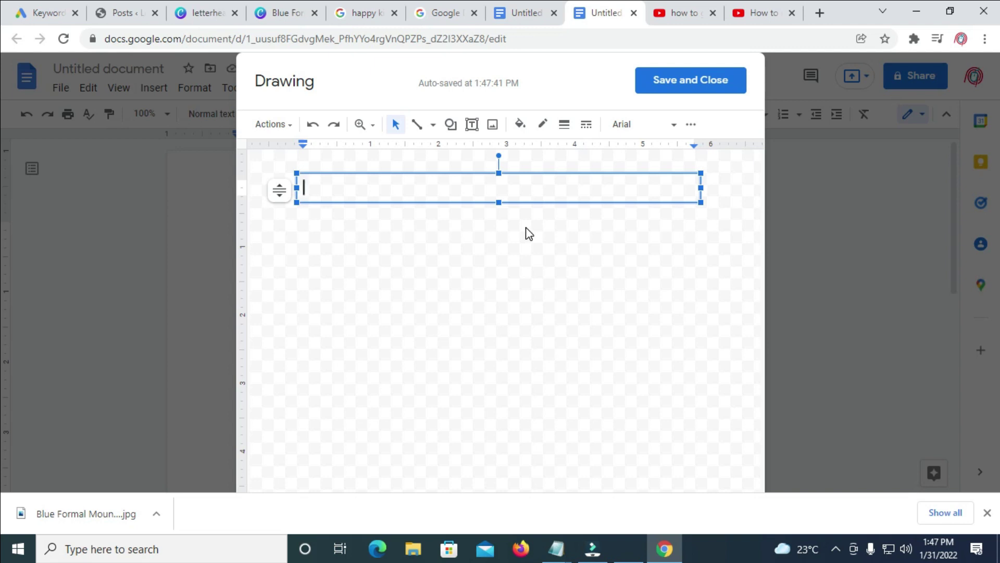
pyautogui.write('g')
pyautogui.press('BackSpace')
pyautogui.write('MATHEMATC')
pyautogui.press('BackSpace')
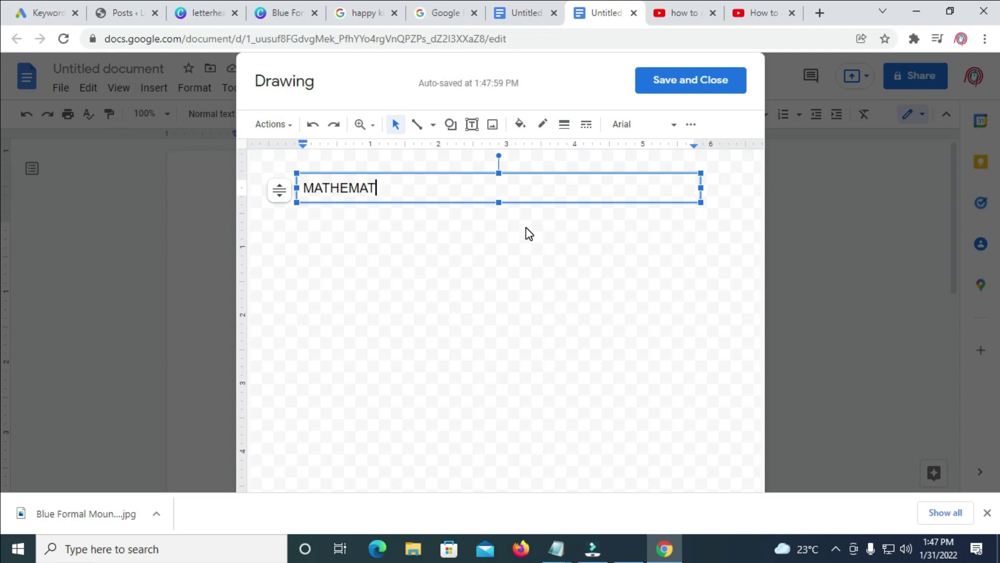
pyautogui.write('ICS , ECON')
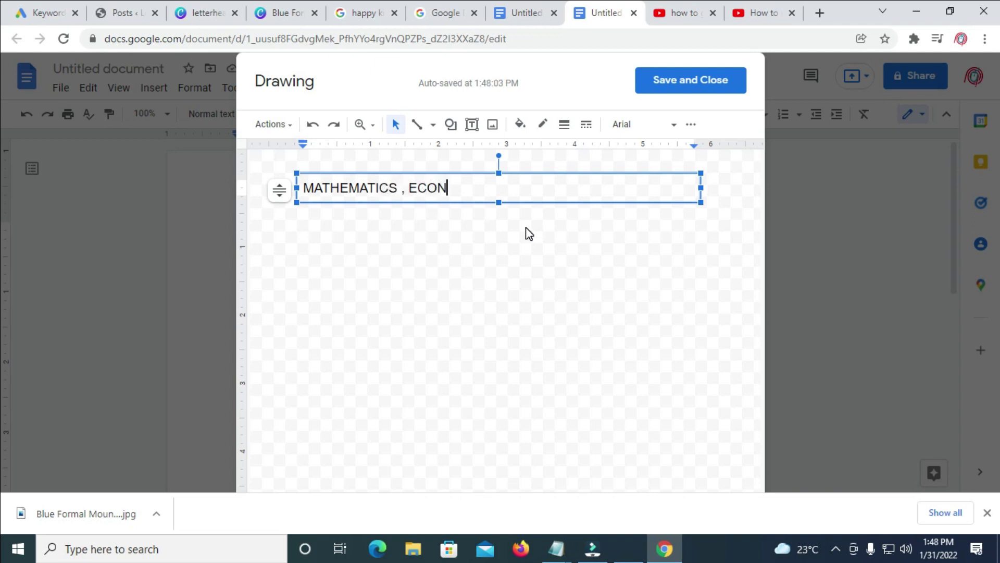
pyautogui.write('OMICS')
# Format the 'MATHEMATICS , ECONOMICS' text bold at size 14, then save the drawing into the document
pyautogui.moveTo(494, 186); pyautogui.dragTo(296, 187)
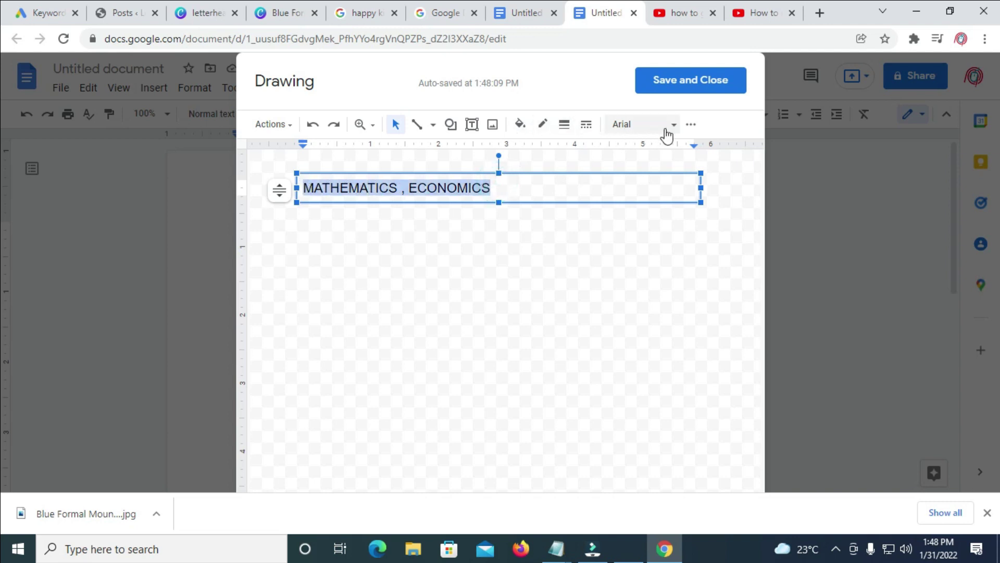
pyautogui.click(693, 128)
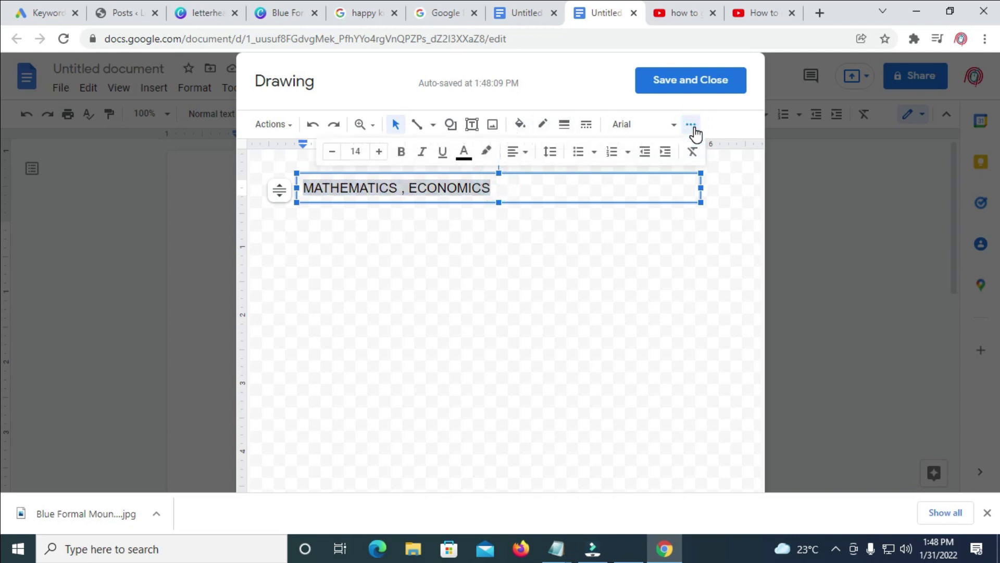
pyautogui.click(380, 151)
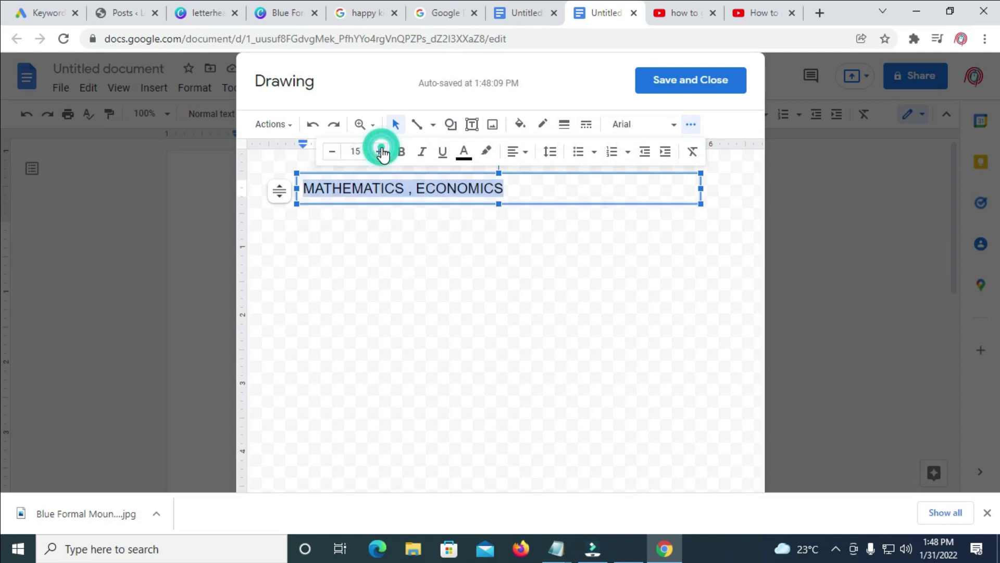
pyautogui.click(380, 152)
pyautogui.click(380, 152)
pyautogui.click(380, 152)
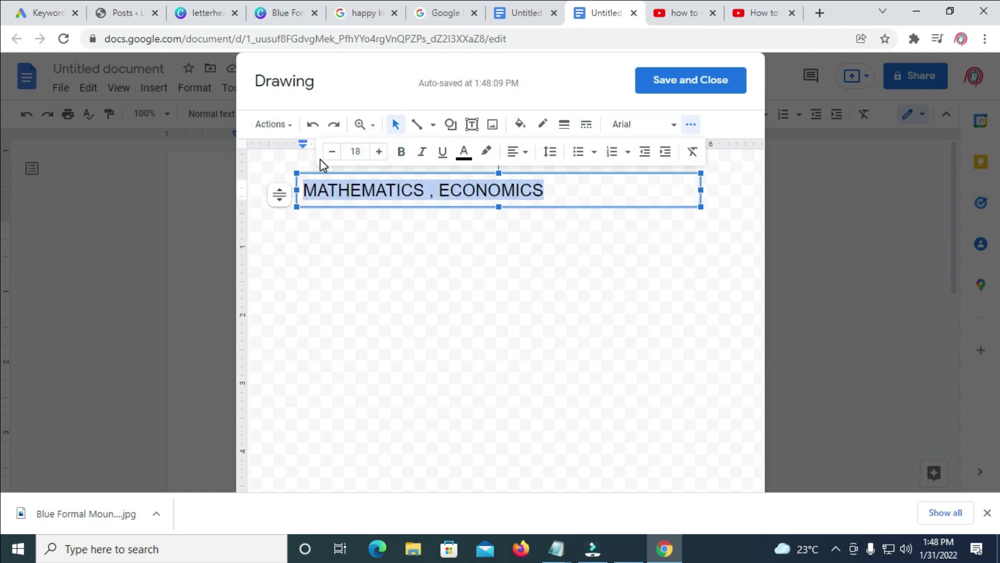
pyautogui.click(331, 153)
pyautogui.click(331, 152)
pyautogui.click(331, 152)
pyautogui.click(332, 153)
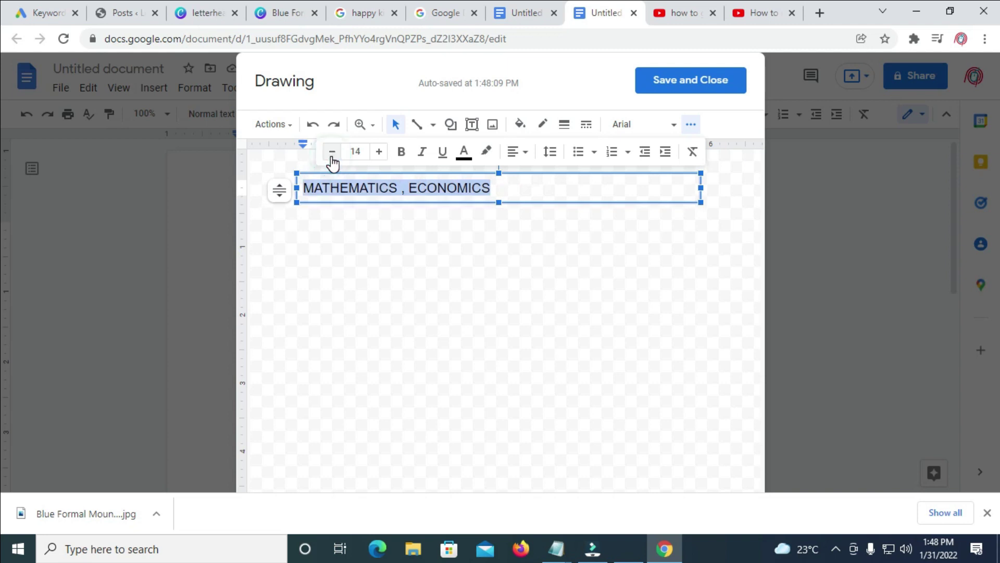
pyautogui.click(401, 151)
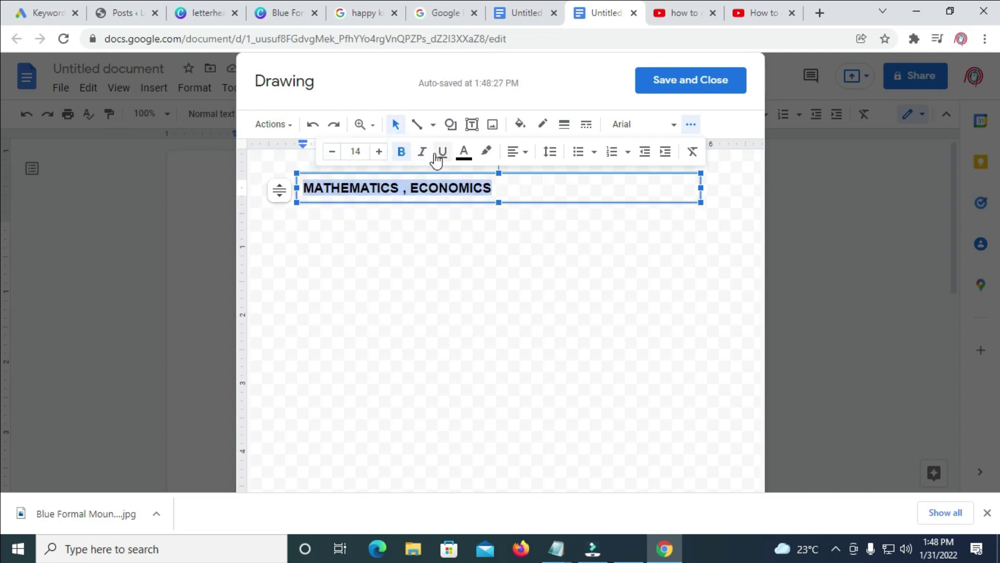
pyautogui.click(426, 155)
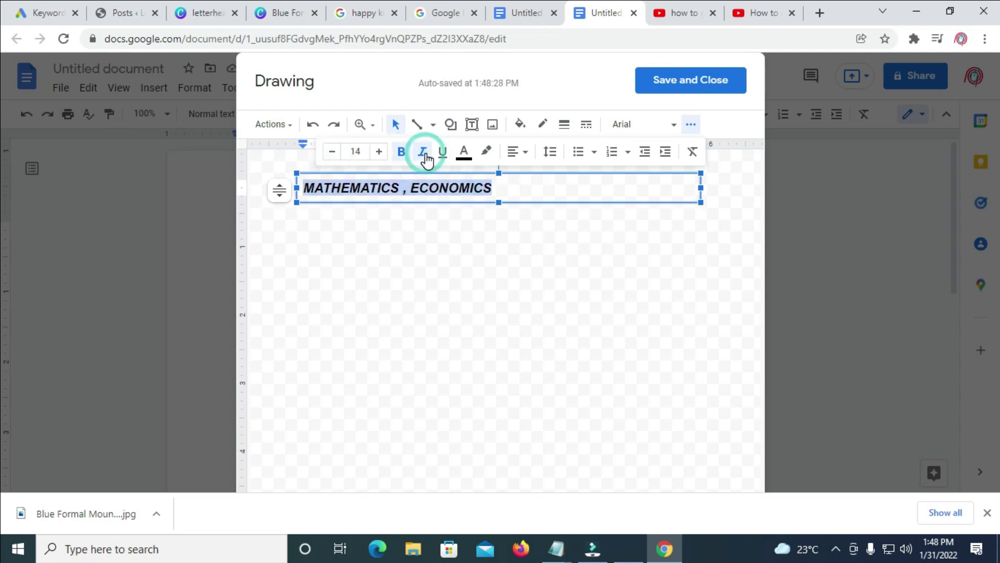
pyautogui.click(426, 155)
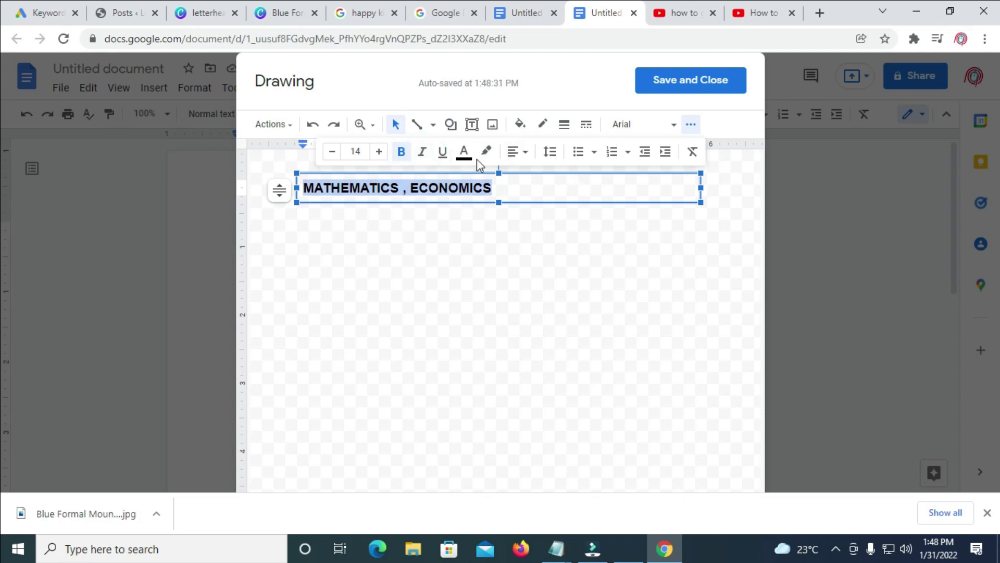
pyautogui.click(708, 86)
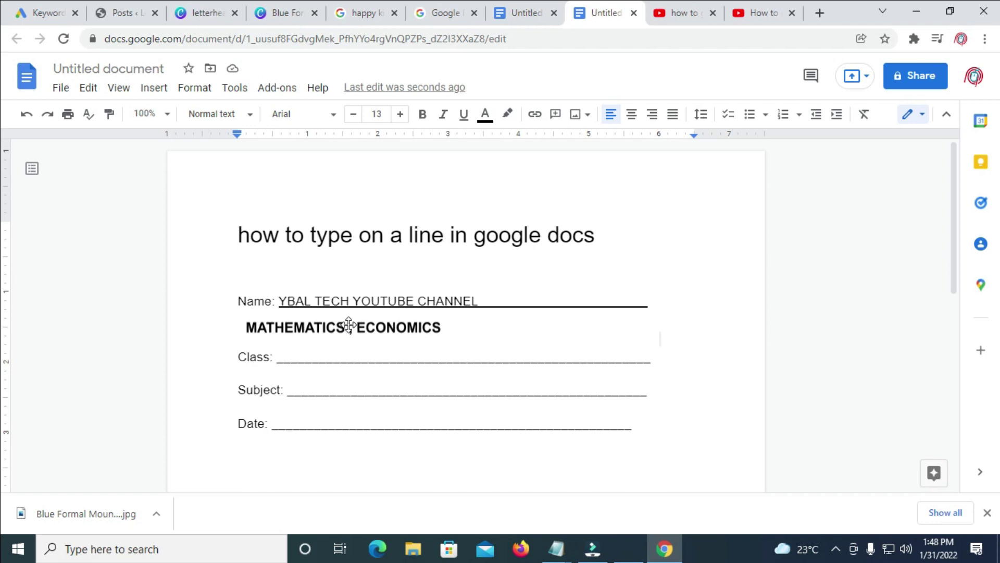
# Set the drawing to 'In front of text' and move it onto the Subject line's underline
pyautogui.click(348, 328)
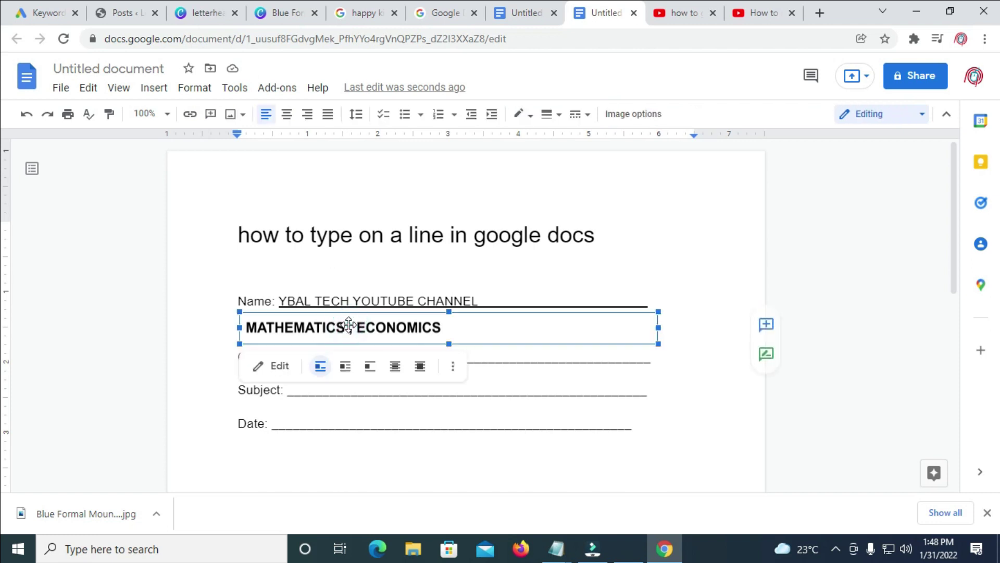
pyautogui.click(421, 367)
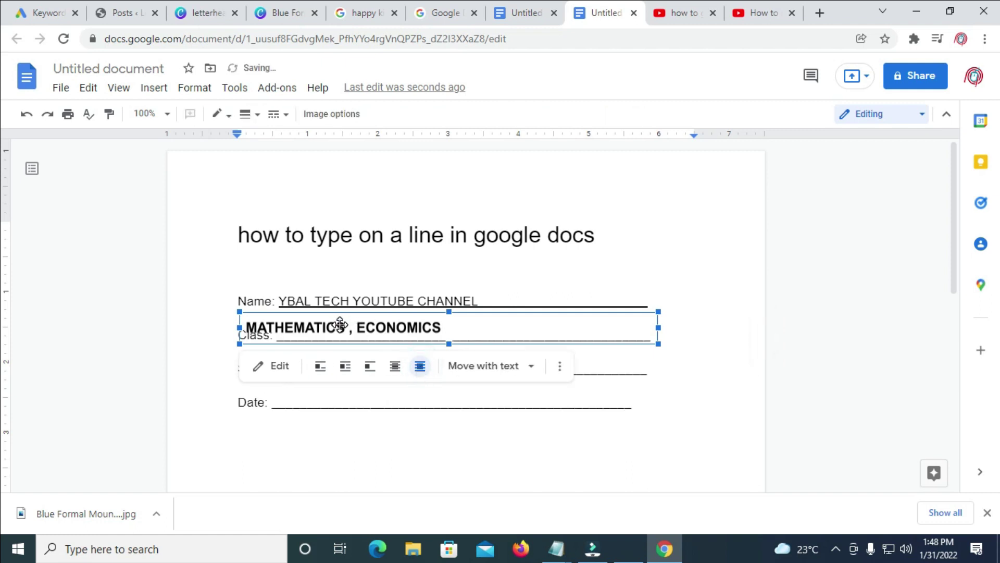
pyautogui.moveTo(340, 320); pyautogui.dragTo(403, 328)
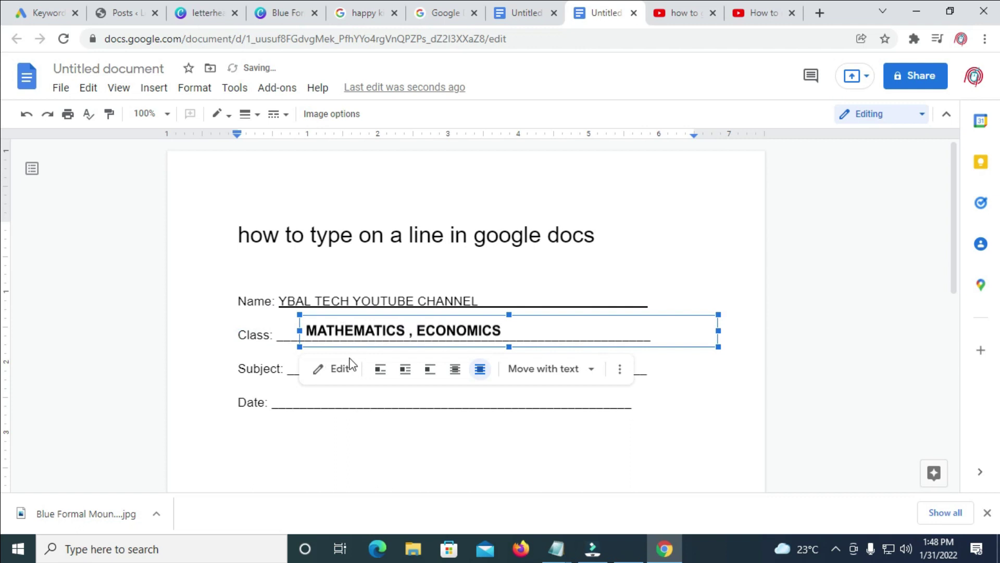
pyautogui.click(260, 363)
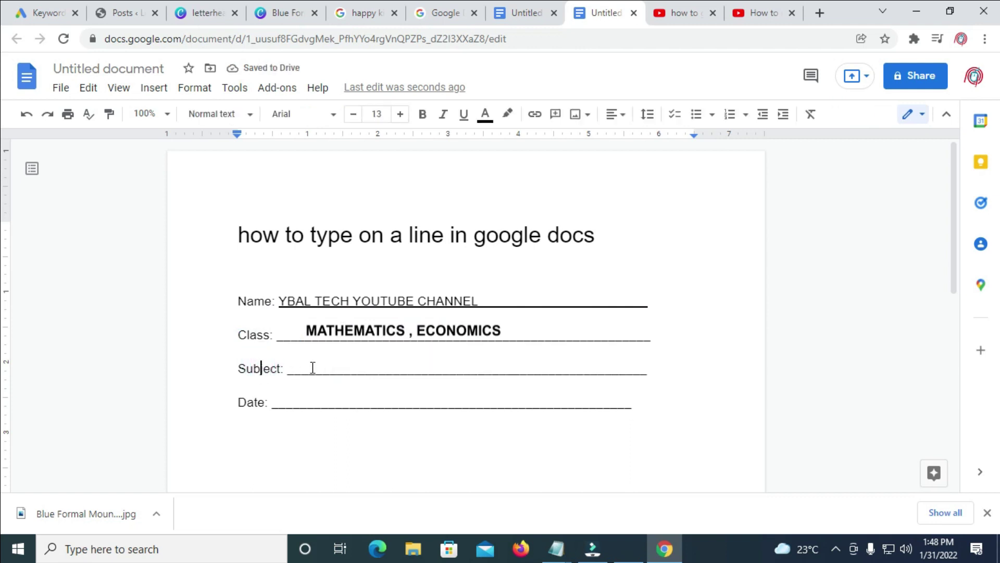
pyautogui.click(352, 324)
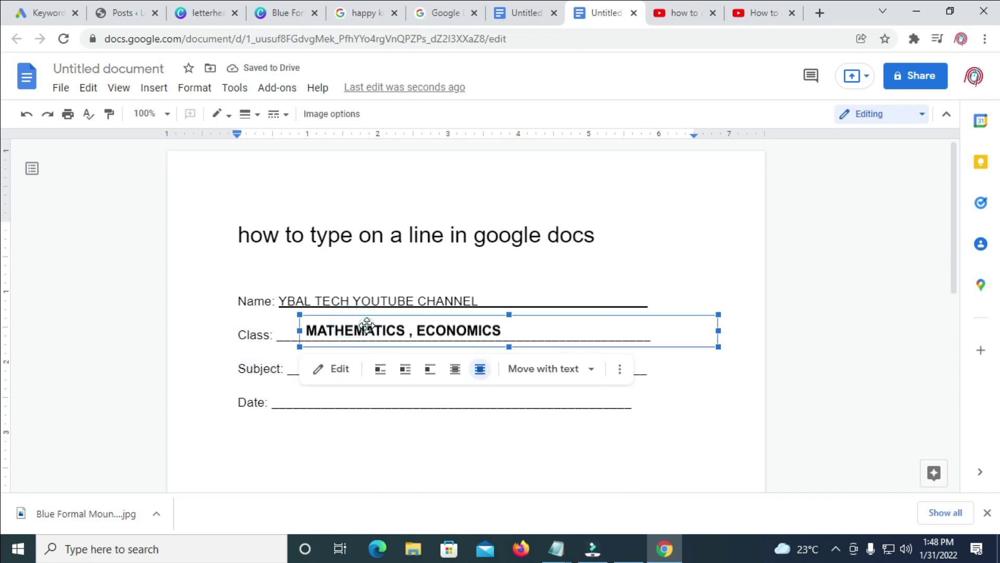
pyautogui.moveTo(365, 324)
pyautogui.mouseDown()
pyautogui.moveTo(359, 367)
pyautogui.moveTo(372, 365)
pyautogui.mouseUp()
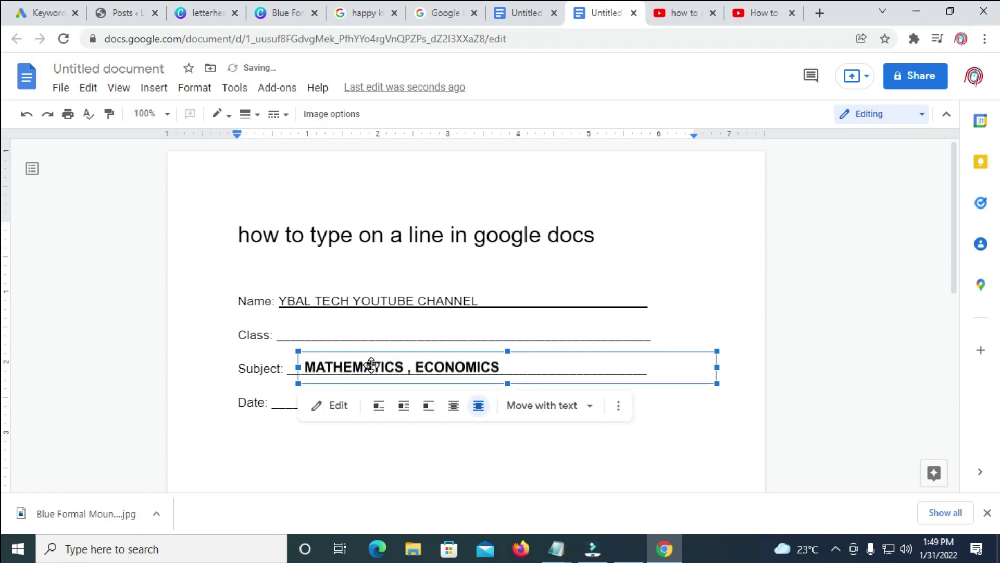
pyautogui.click(147, 329)
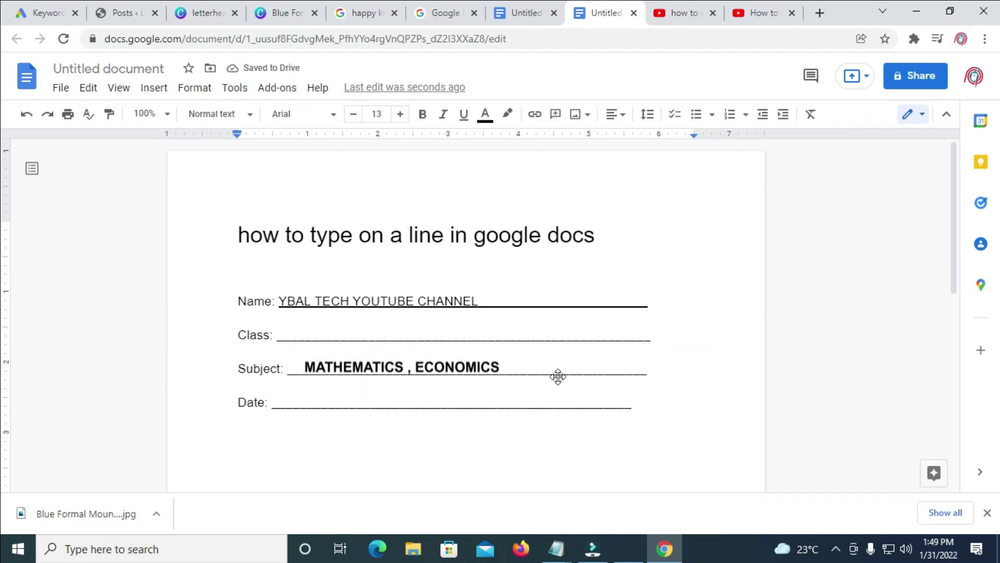